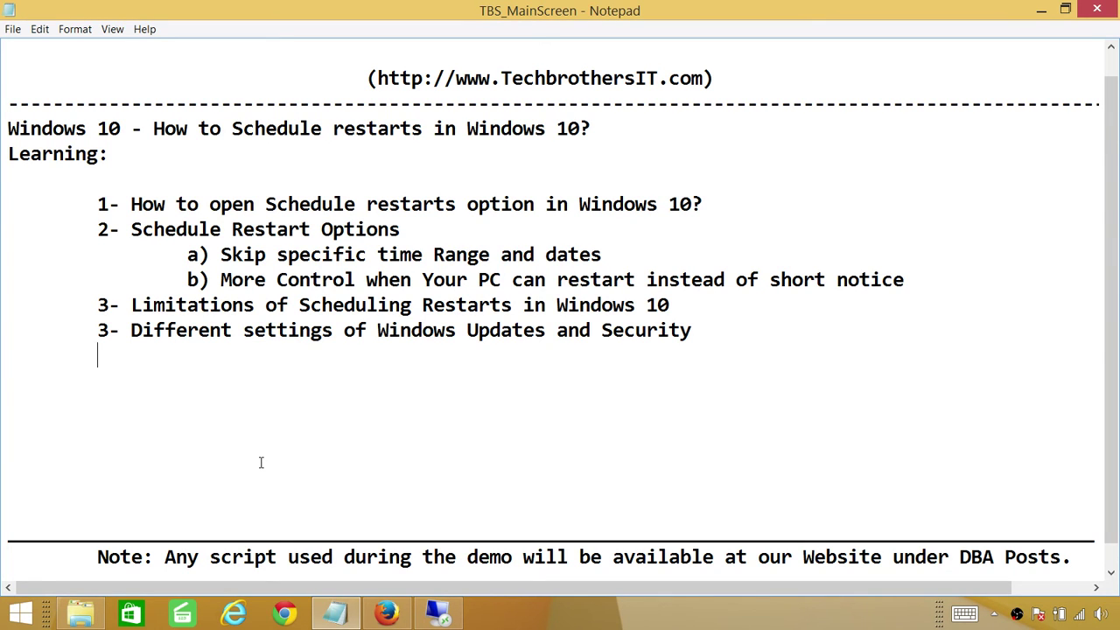
Switch to the TBSWIN8 remote desktop session and close its open Settings window.
{"action": "left_click", "coordinate": [440, 614]}
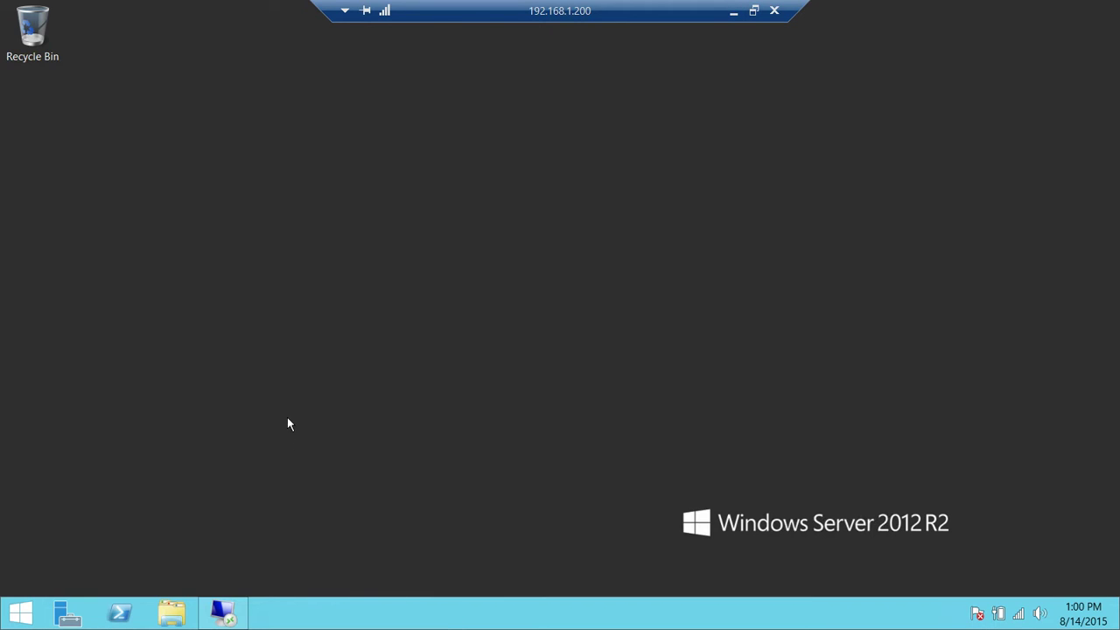
{"action": "left_click", "coordinate": [229, 611]}
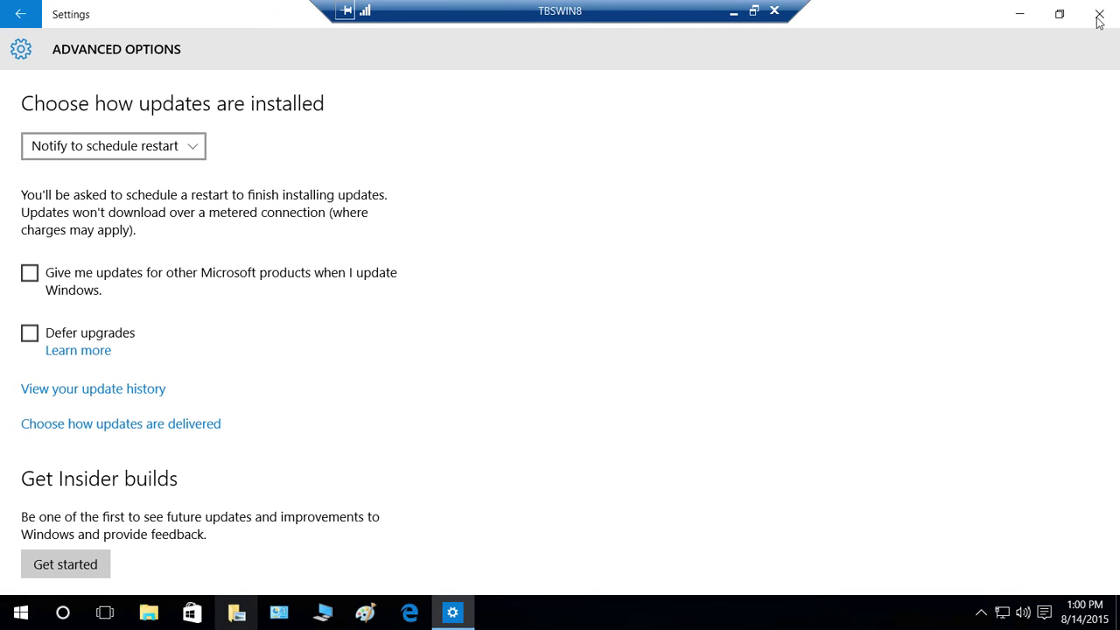
{"action": "left_click", "coordinate": [1099, 16]}
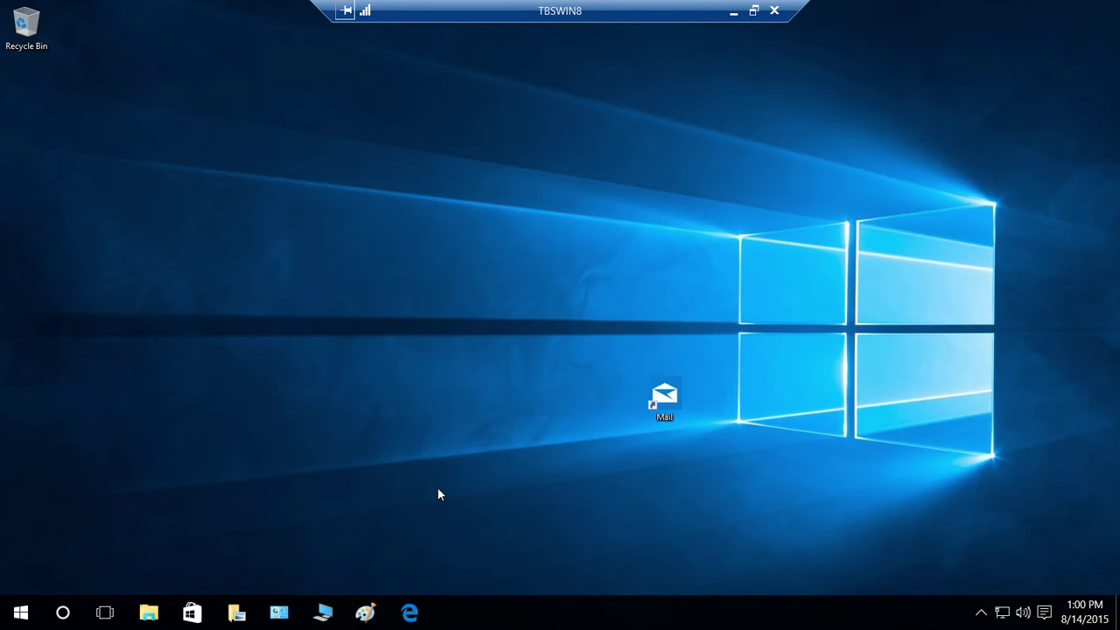
Open the Update & security category in Settings, and close the window again.
{"action": "left_click", "coordinate": [23, 612]}
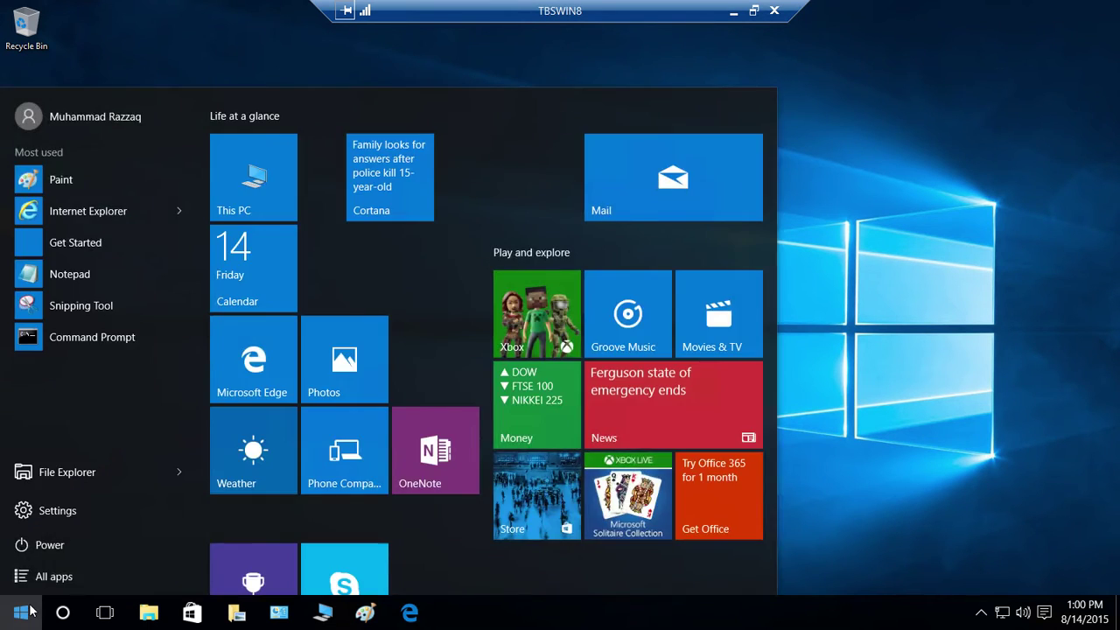
{"action": "left_click", "coordinate": [54, 511]}
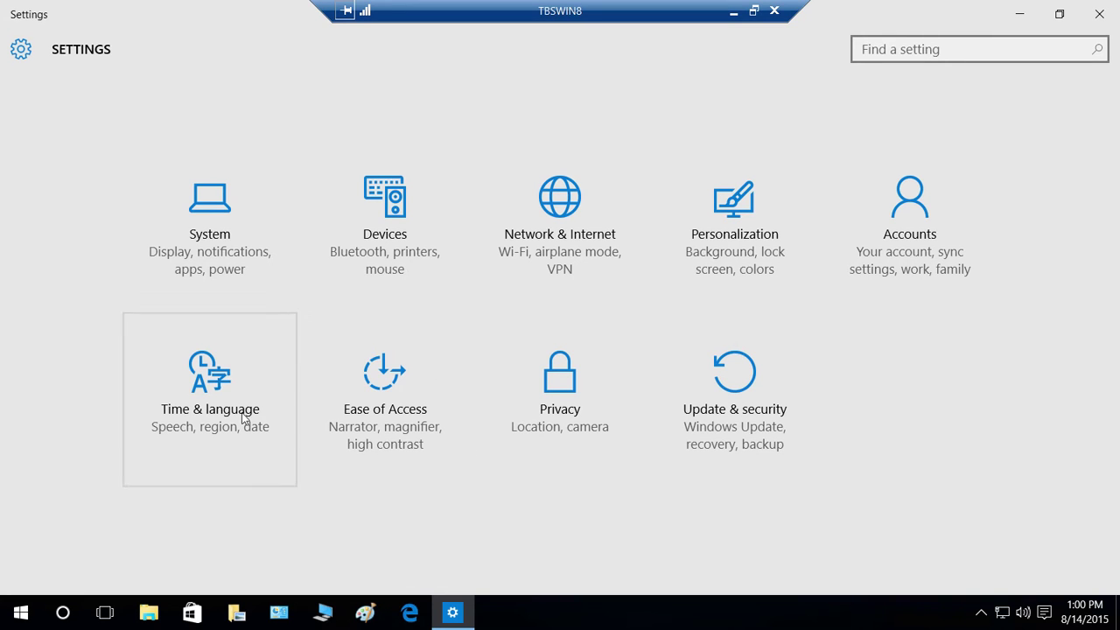
{"action": "left_click", "coordinate": [733, 392]}
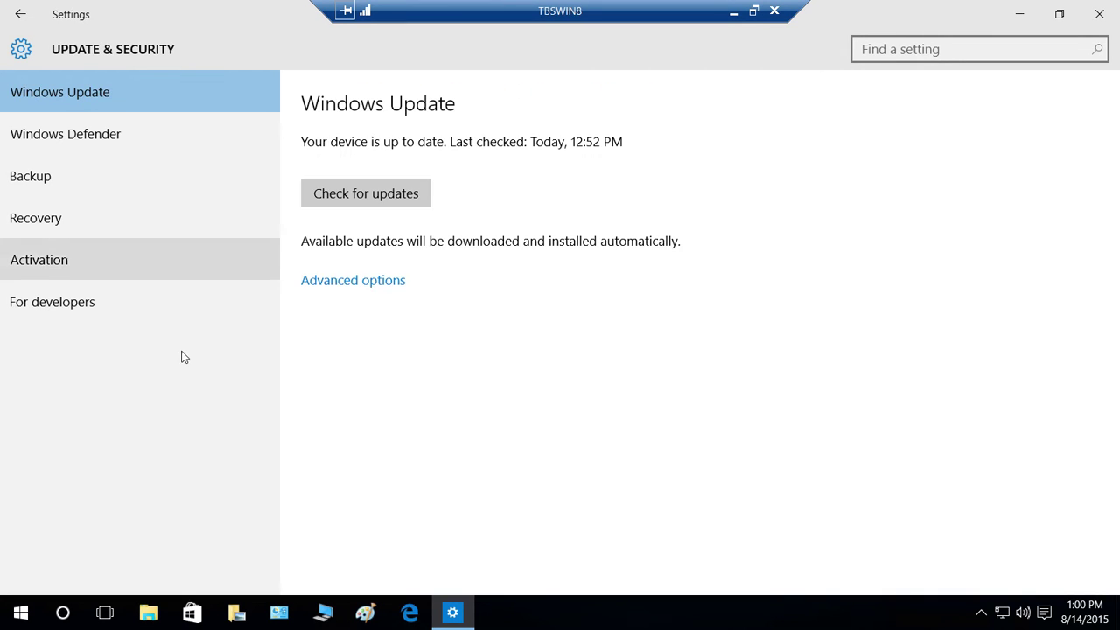
{"action": "left_click", "coordinate": [1099, 15]}
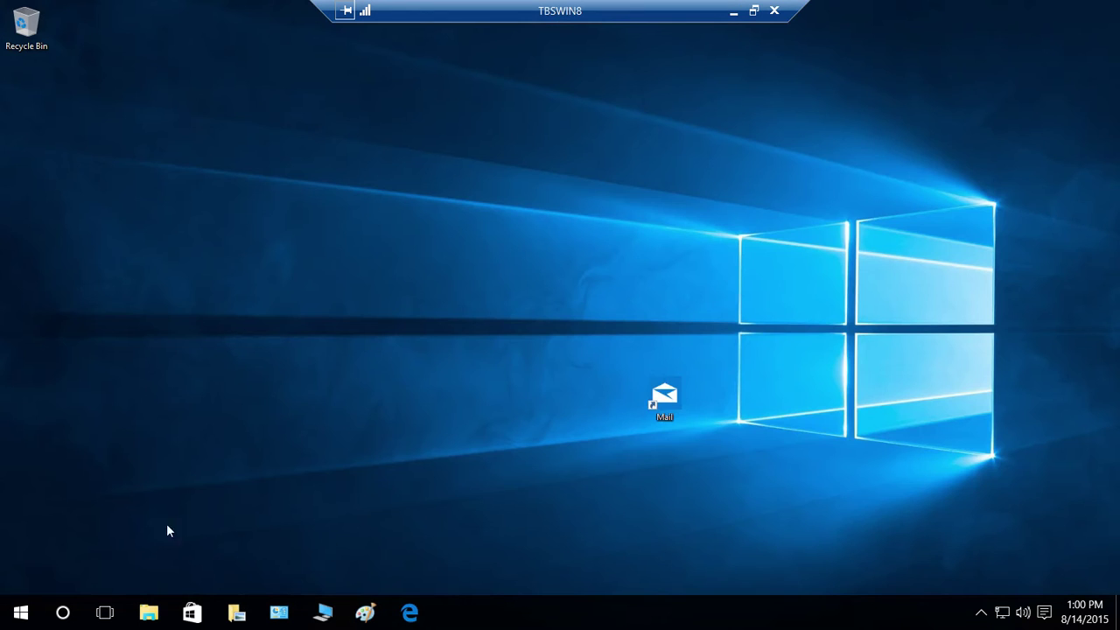
Search Windows for "Windows updates" and open the advanced options of the Windows Update settings.
{"action": "left_click", "coordinate": [70, 614]}
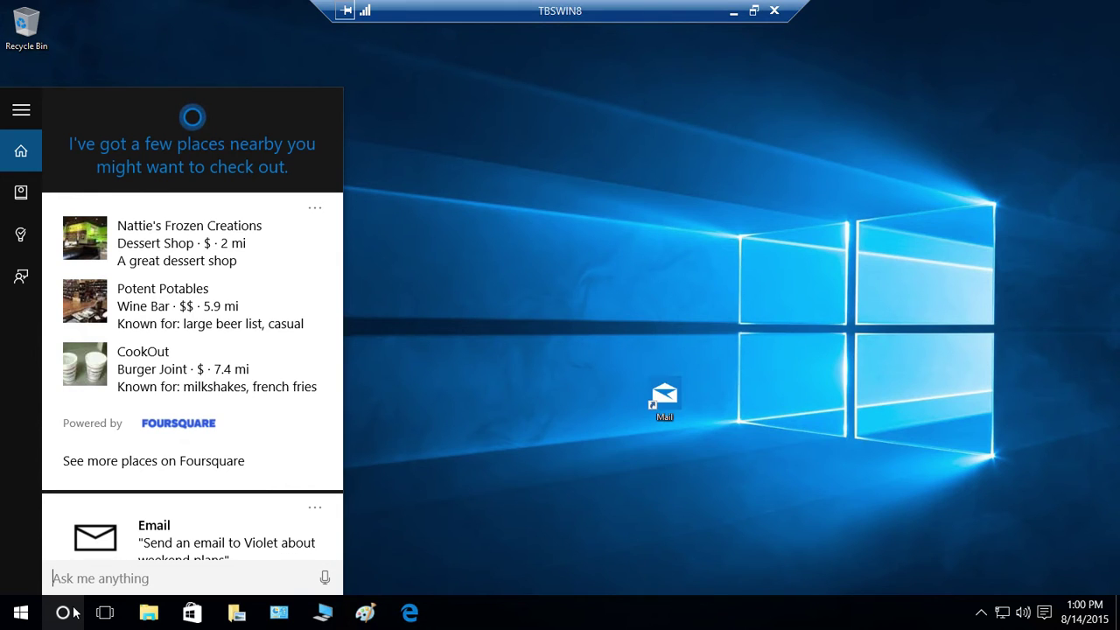
{"action": "type", "text": "Windows "}
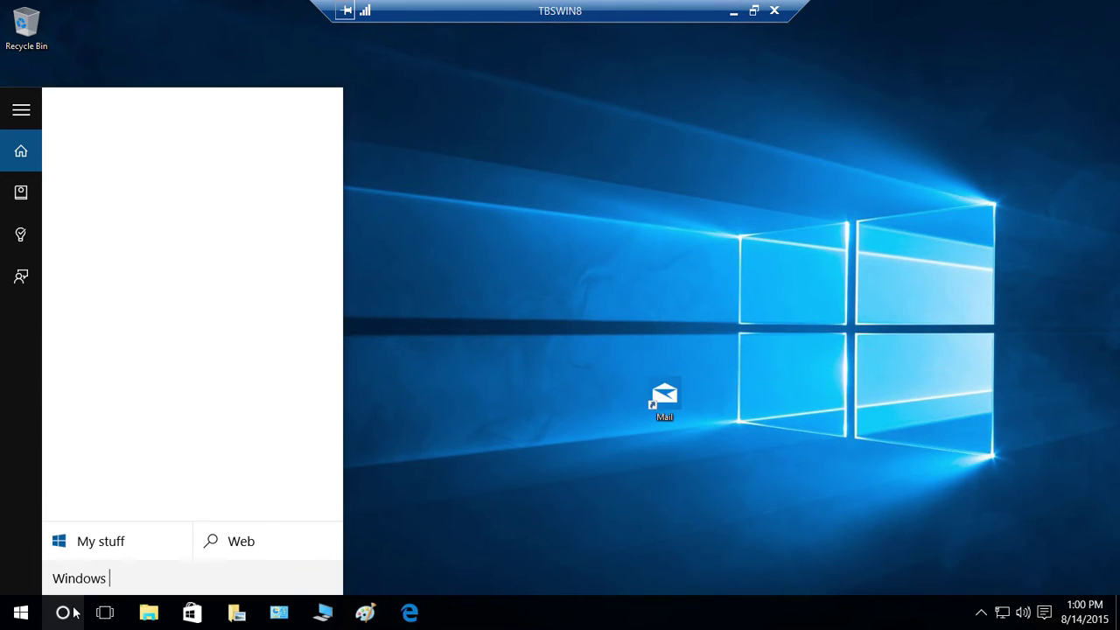
{"action": "type", "text": "updates"}
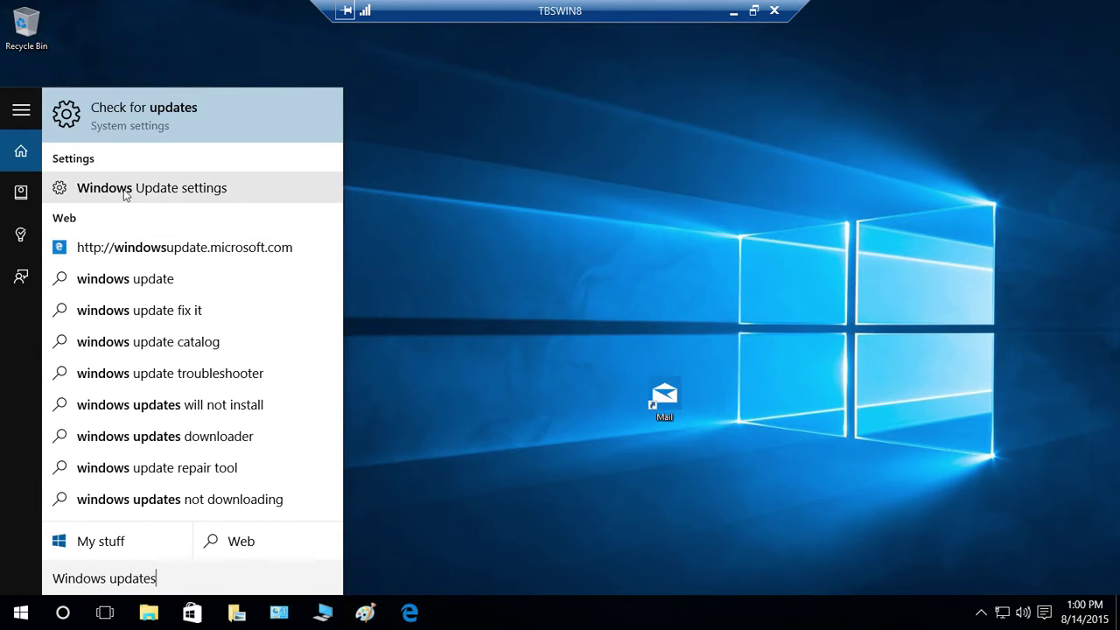
{"action": "left_click", "coordinate": [200, 186]}
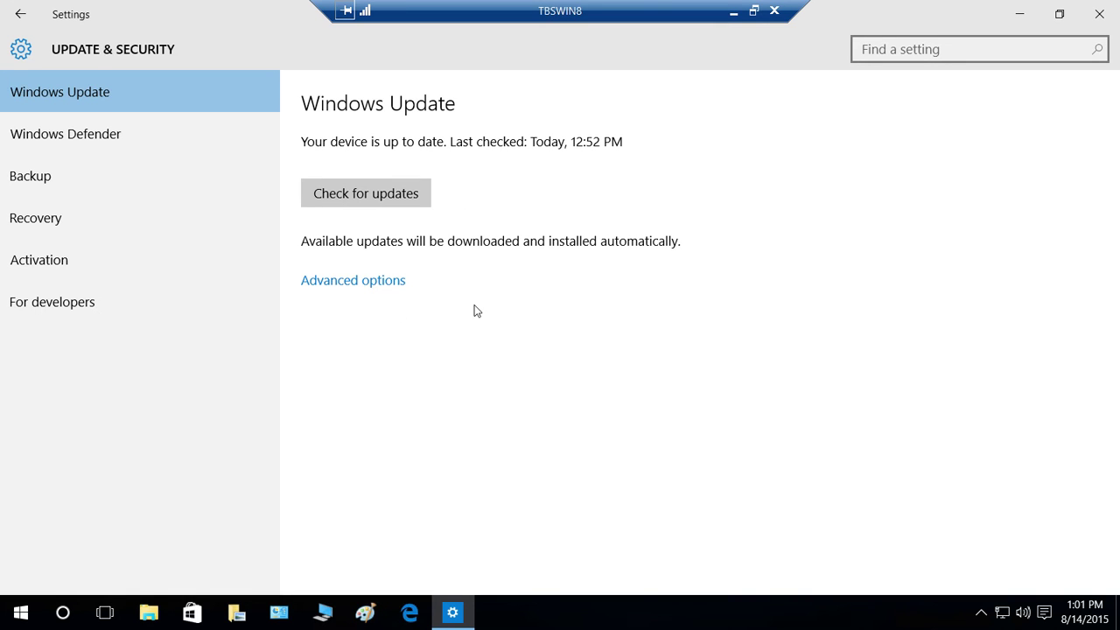
{"action": "left_click", "coordinate": [376, 282]}
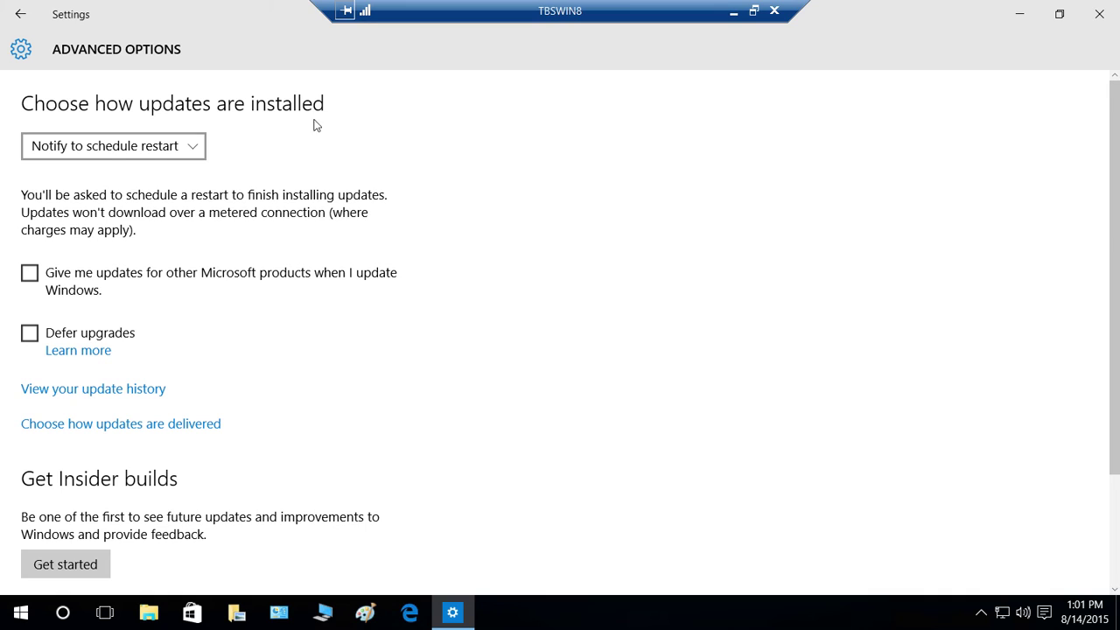
Set how updates are installed to Automatic (recommended), and return it to Notify to schedule restart.
{"action": "left_click", "coordinate": [191, 149]}
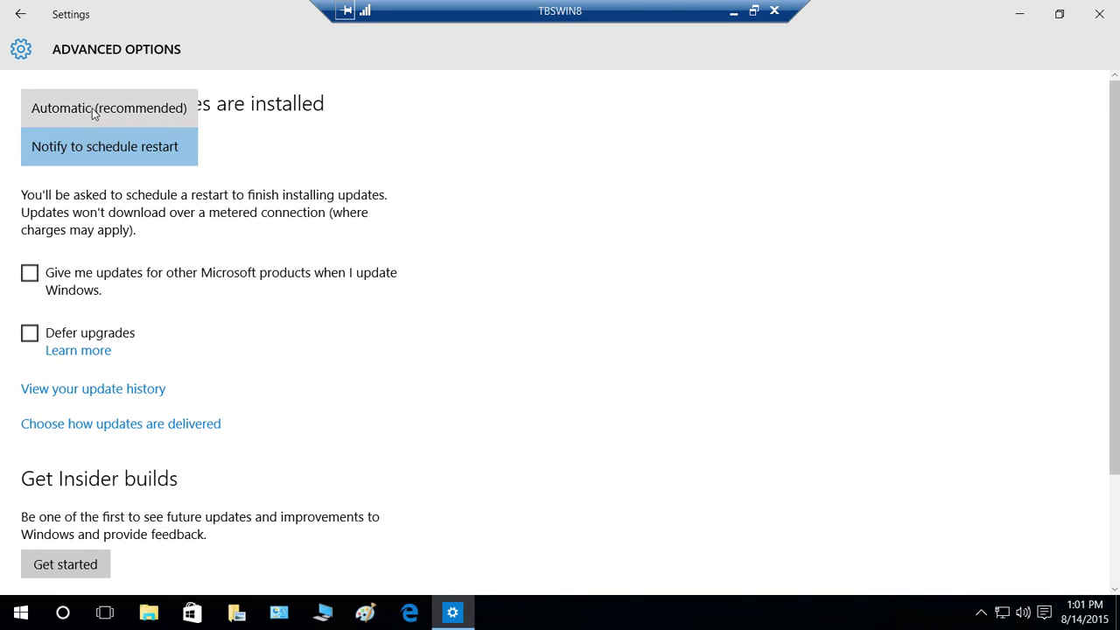
{"action": "left_click", "coordinate": [118, 109]}
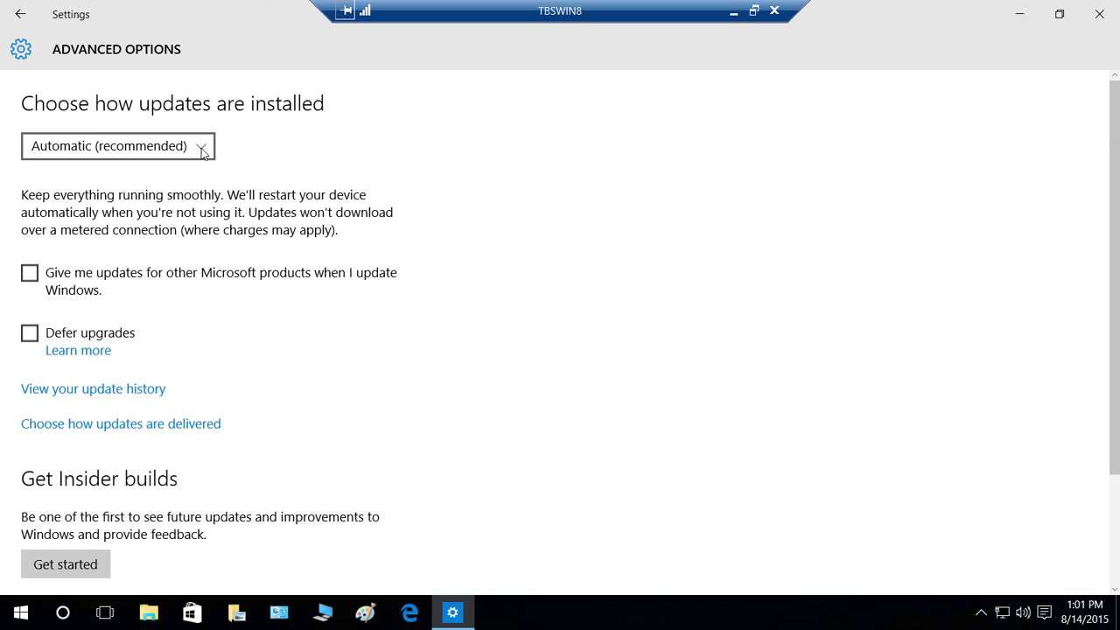
{"action": "left_click", "coordinate": [201, 147]}
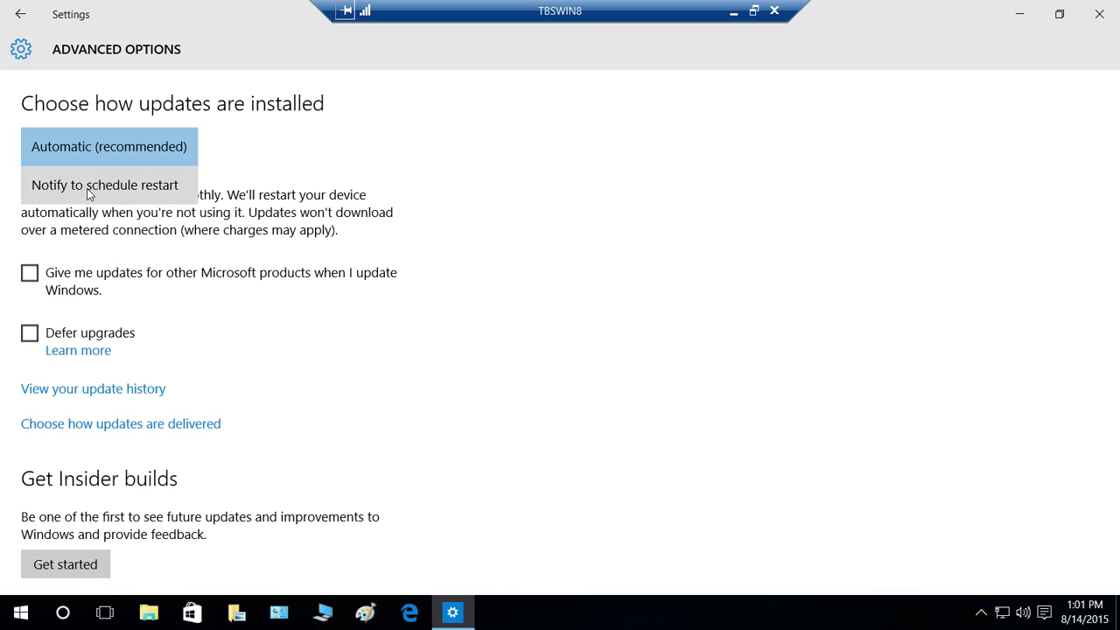
{"action": "left_click", "coordinate": [161, 187]}
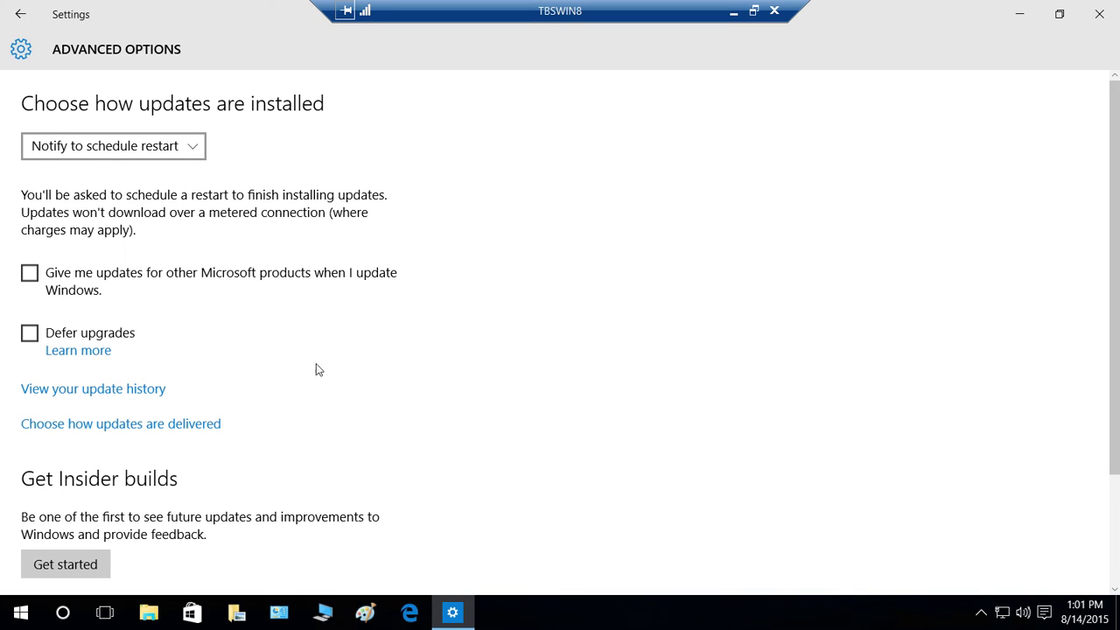
Review the update history list and its uninstall options, and return to the advanced update options.
{"action": "scroll", "coordinate": [338, 404], "scroll_direction": "down", "scroll_amount": 3}
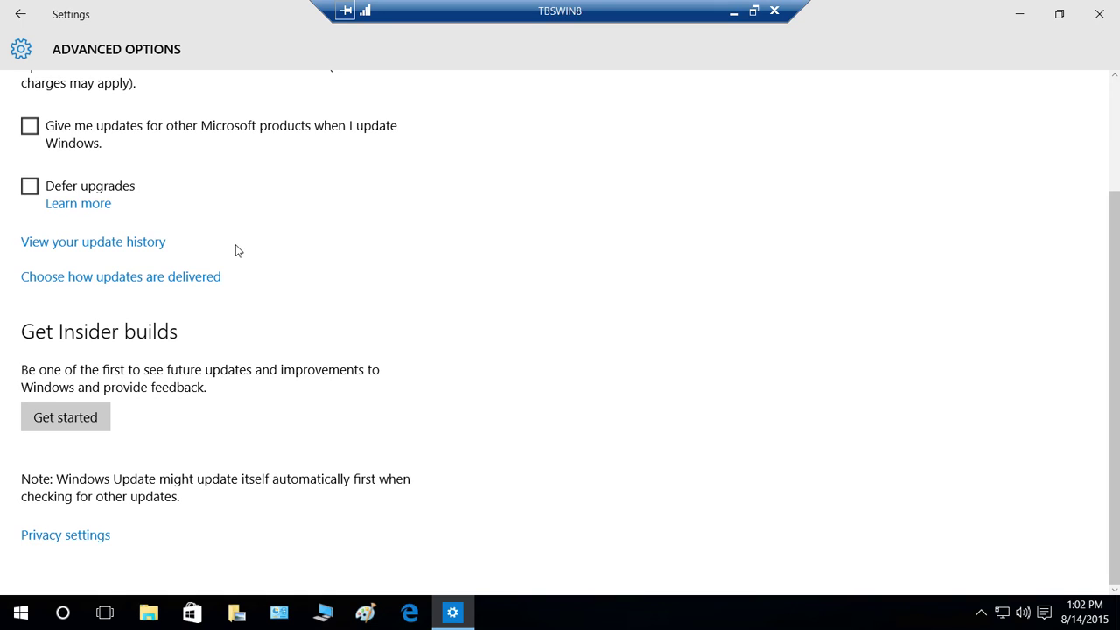
{"action": "left_click", "coordinate": [147, 249]}
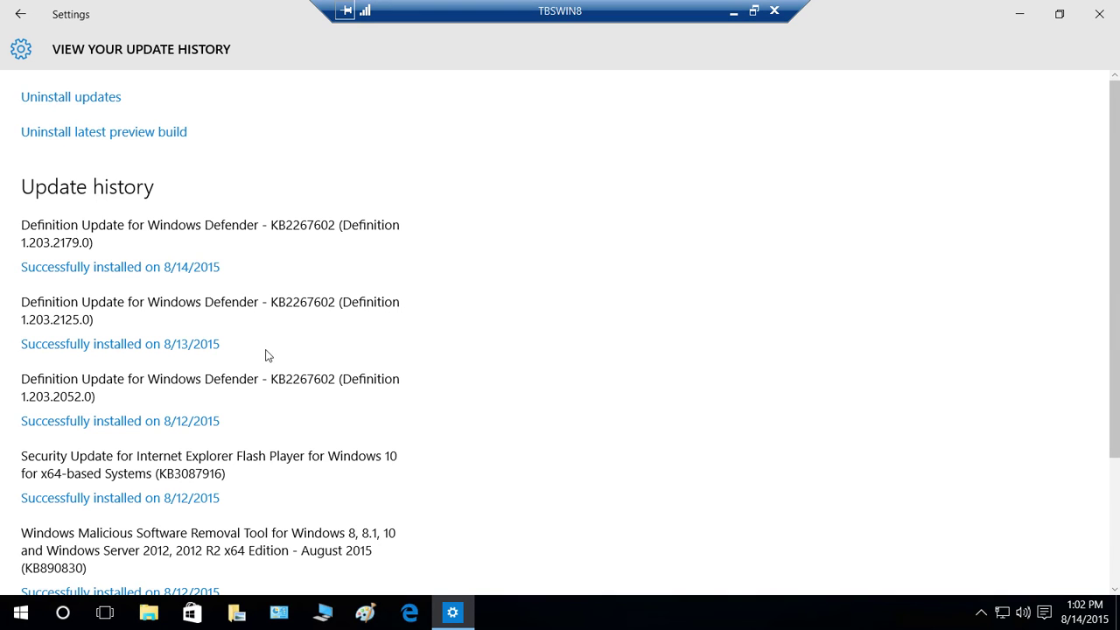
{"action": "scroll", "coordinate": [267, 366], "scroll_direction": "down", "scroll_amount": 3}
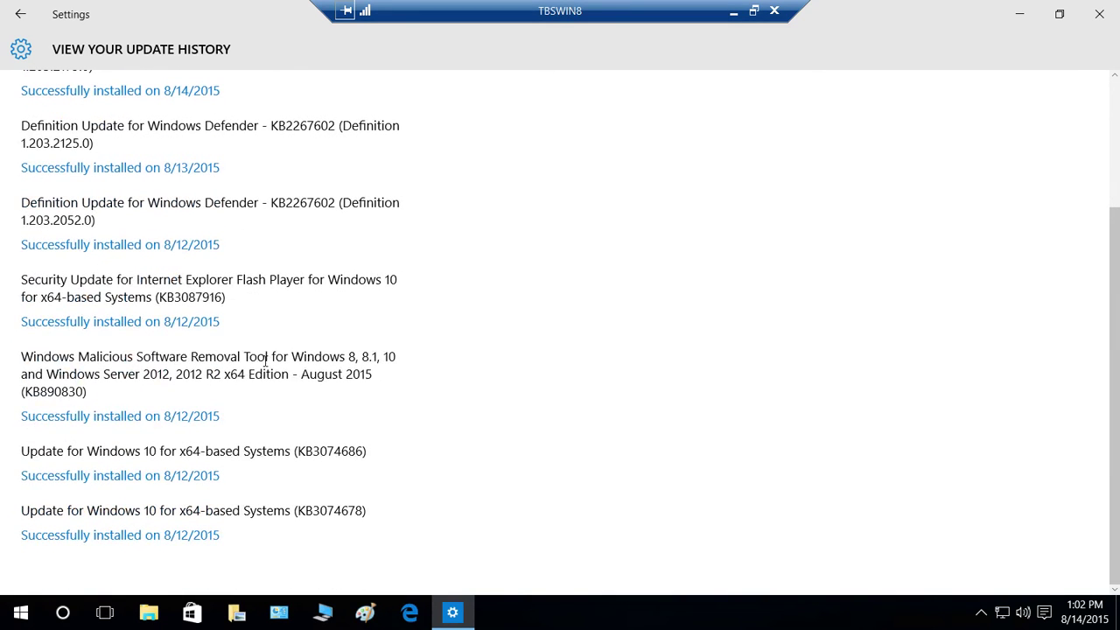
{"action": "scroll", "coordinate": [266, 361], "scroll_direction": "up", "scroll_amount": 3}
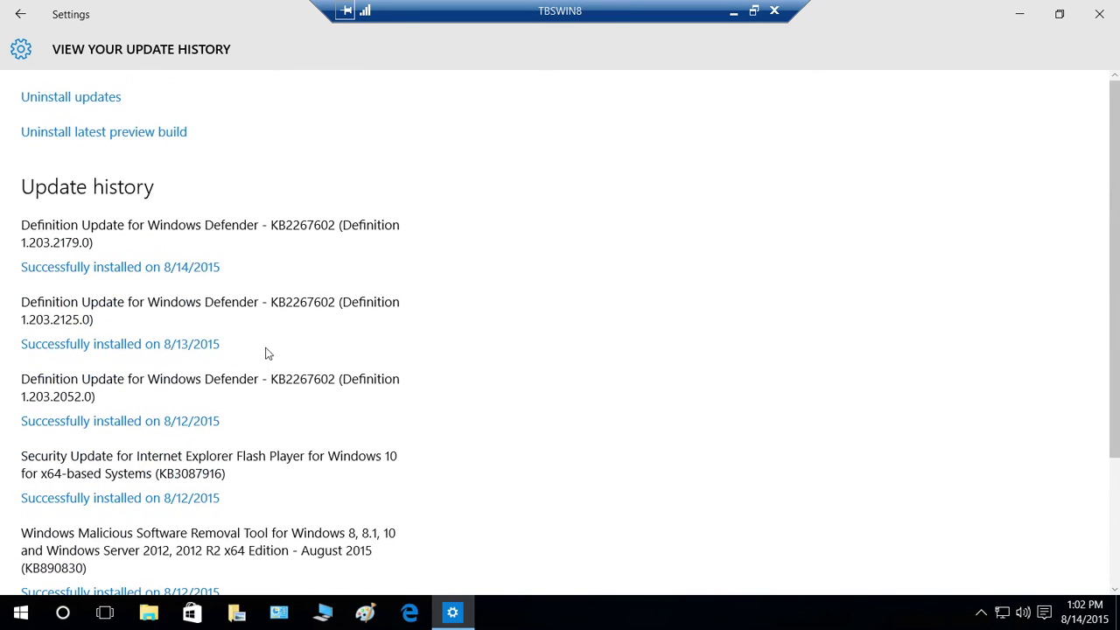
{"action": "left_click", "coordinate": [36, 107]}
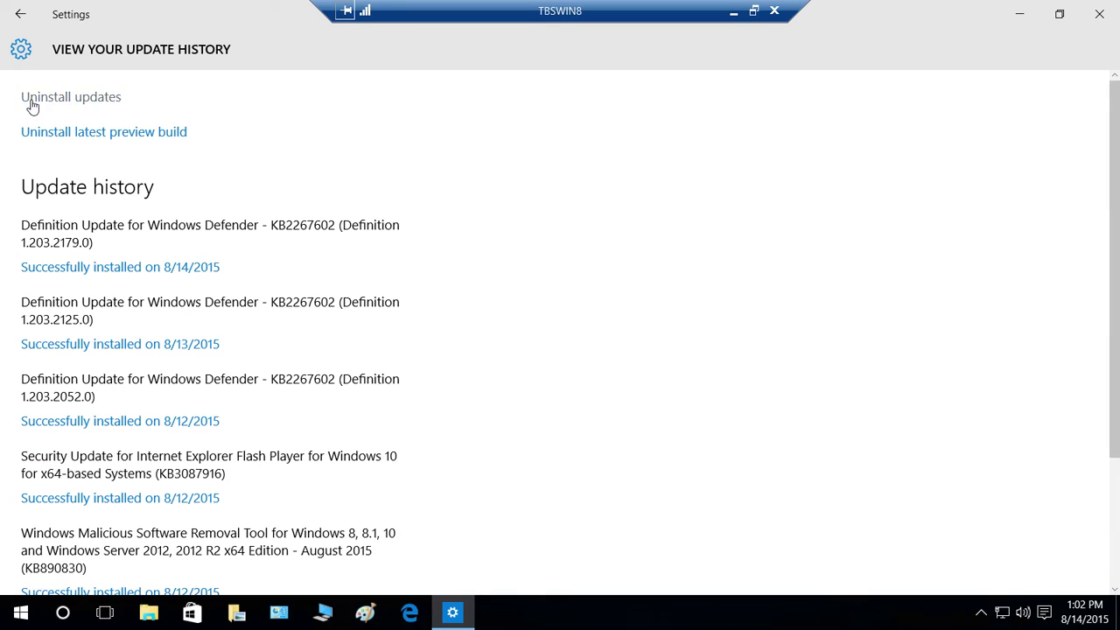
{"action": "left_click", "coordinate": [21, 18]}
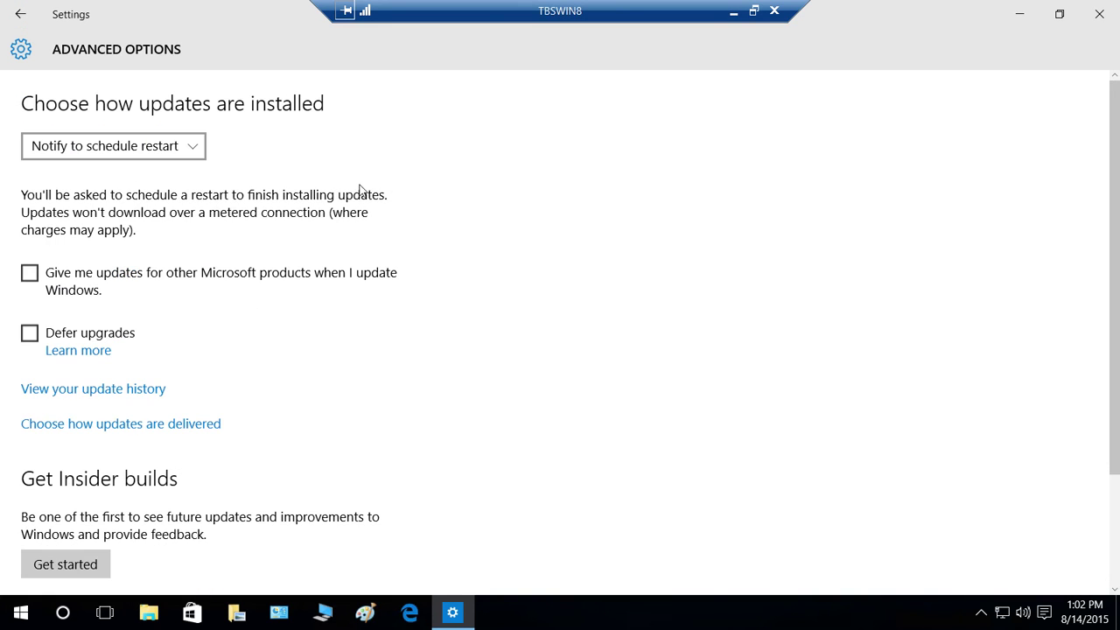
Review the settings for how updates are delivered, and the Insider builds section of the advanced options.
{"action": "left_click", "coordinate": [169, 427]}
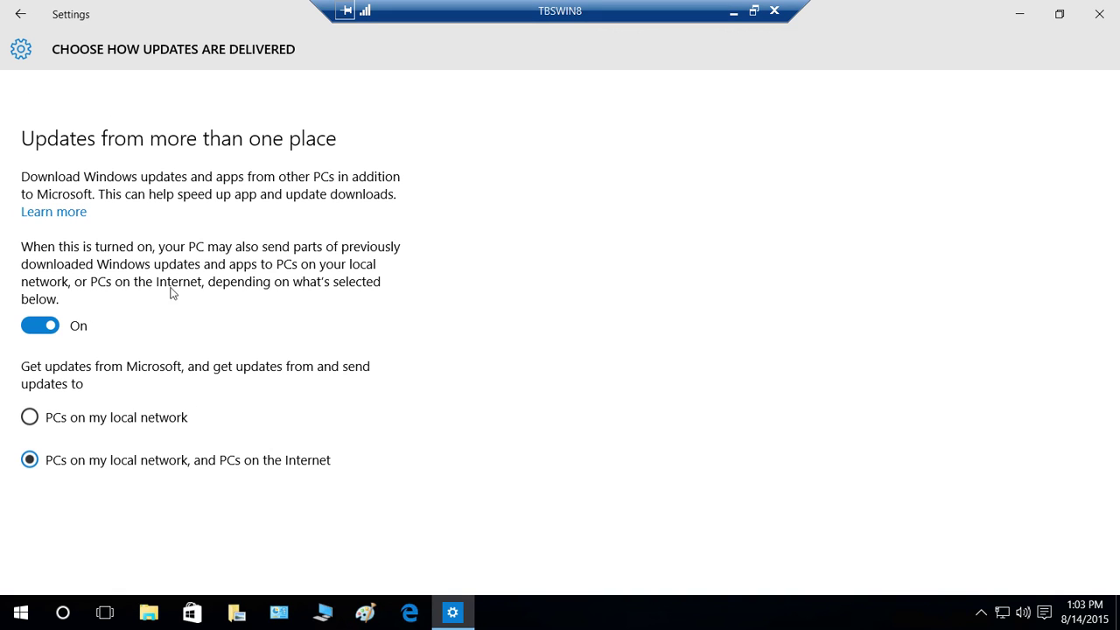
{"action": "left_click", "coordinate": [20, 14]}
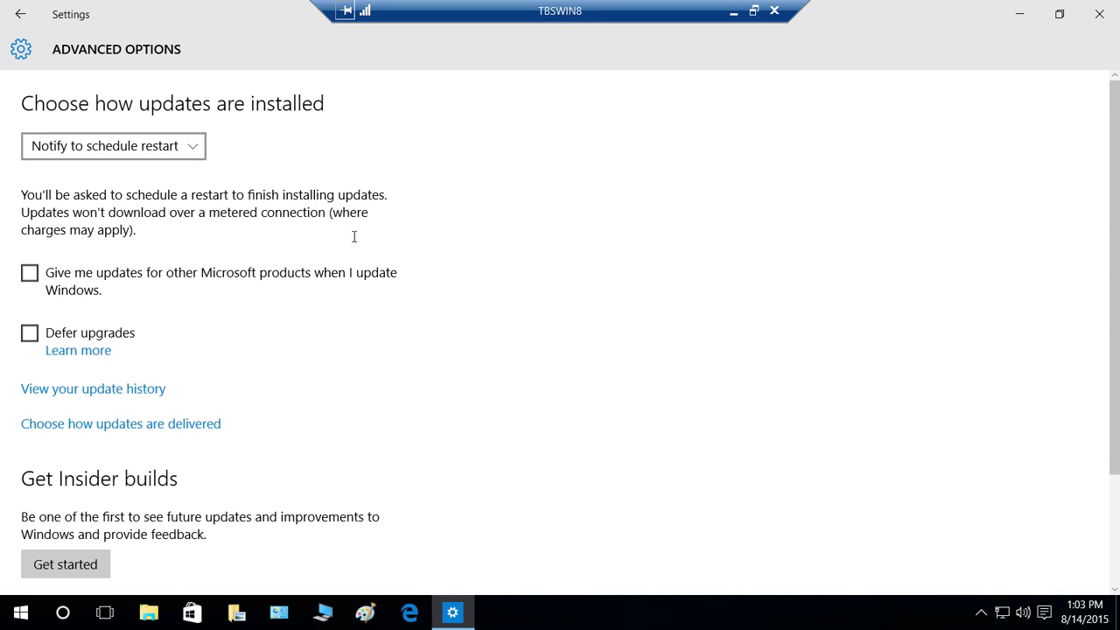
{"action": "scroll", "coordinate": [400, 391], "scroll_direction": "down", "scroll_amount": 3}
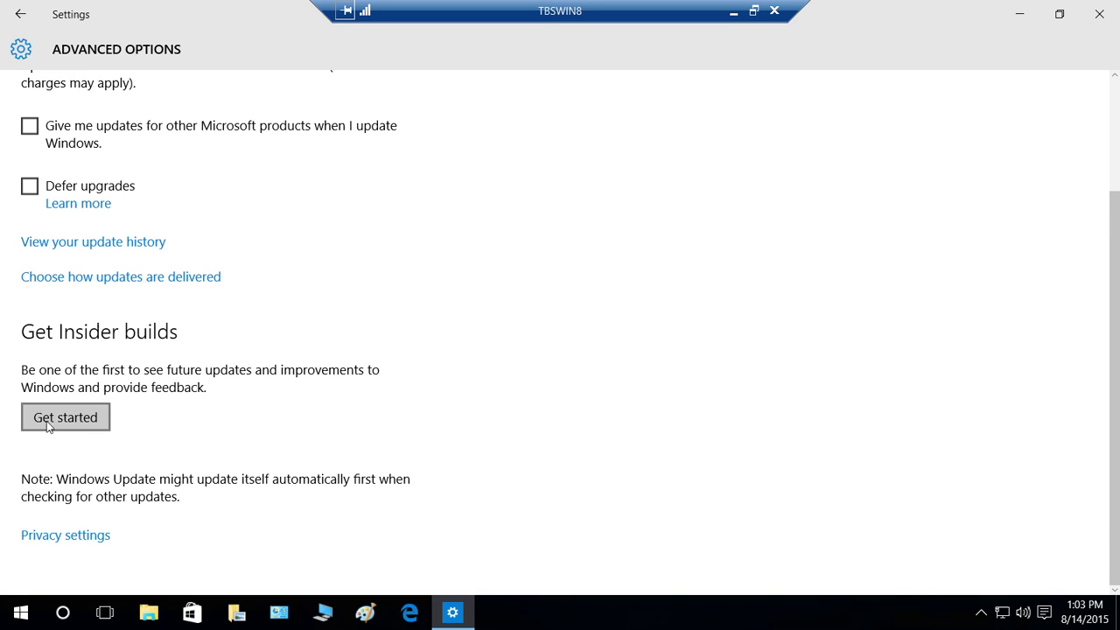
{"action": "scroll", "coordinate": [312, 438], "scroll_direction": "up", "scroll_amount": 3}
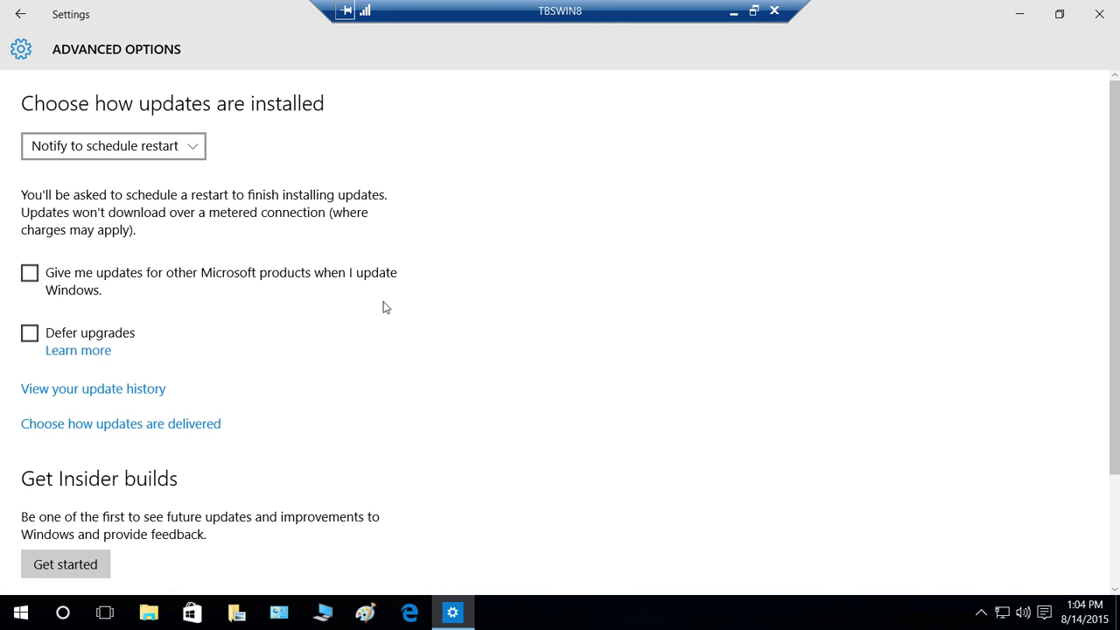
Switch back to the Notepad outline and highlight "Skip specific time Range" and "dates" under Schedule Restart Options, and clear the selection.
{"action": "left_click", "coordinate": [733, 10]}
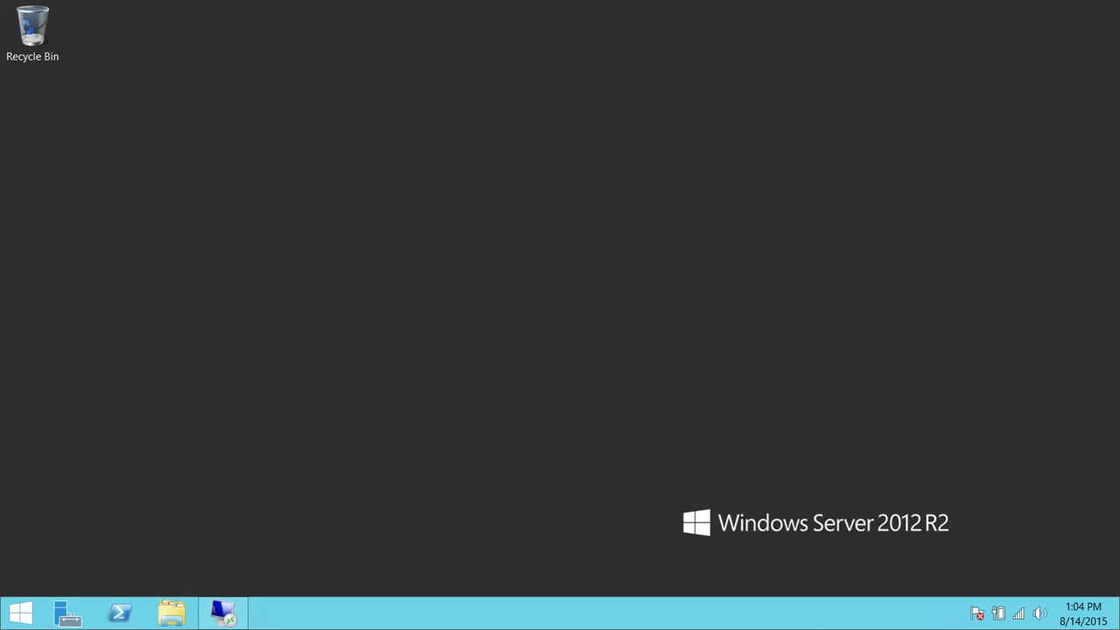
{"action": "left_click", "coordinate": [735, 10]}
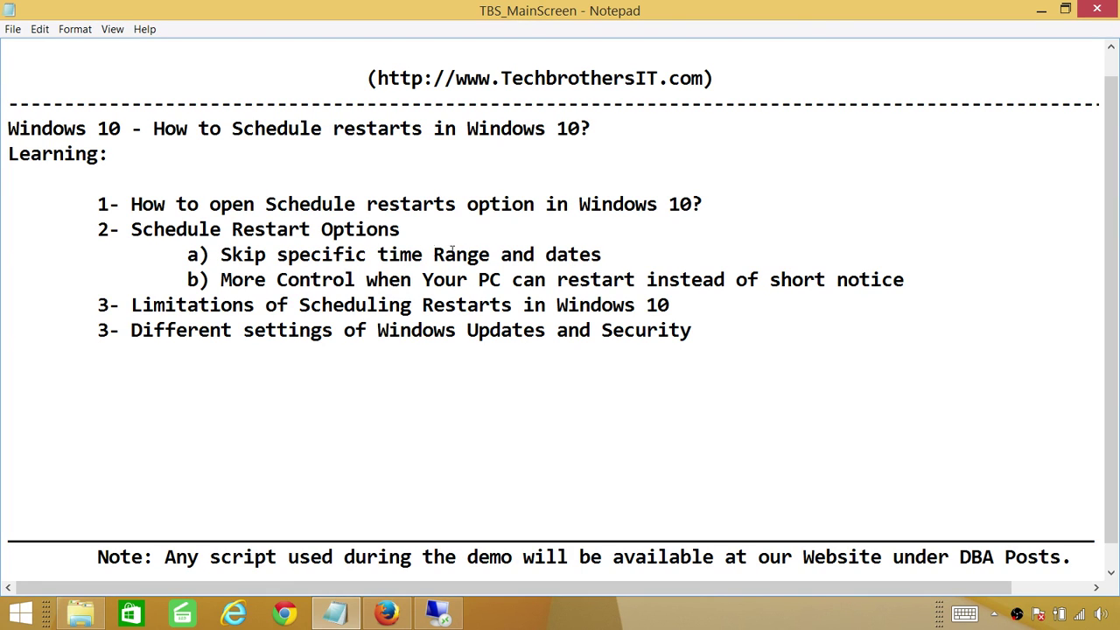
{"action": "left_click_drag", "start_coordinate": [489, 254], "coordinate": [224, 255]}
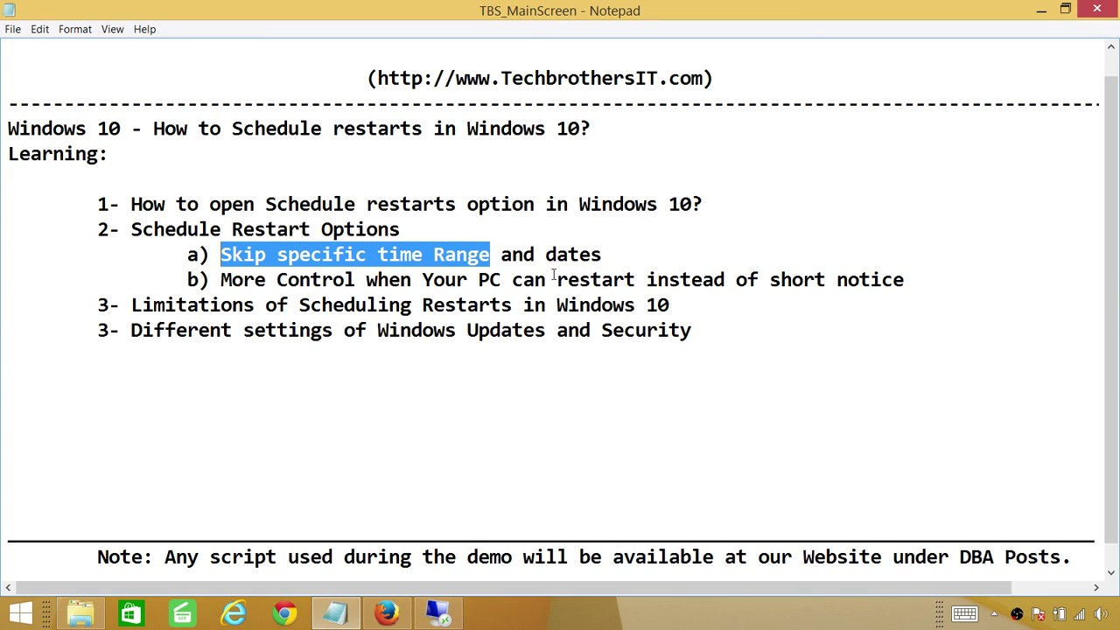
{"action": "left_click_drag", "start_coordinate": [605, 255], "coordinate": [545, 255]}
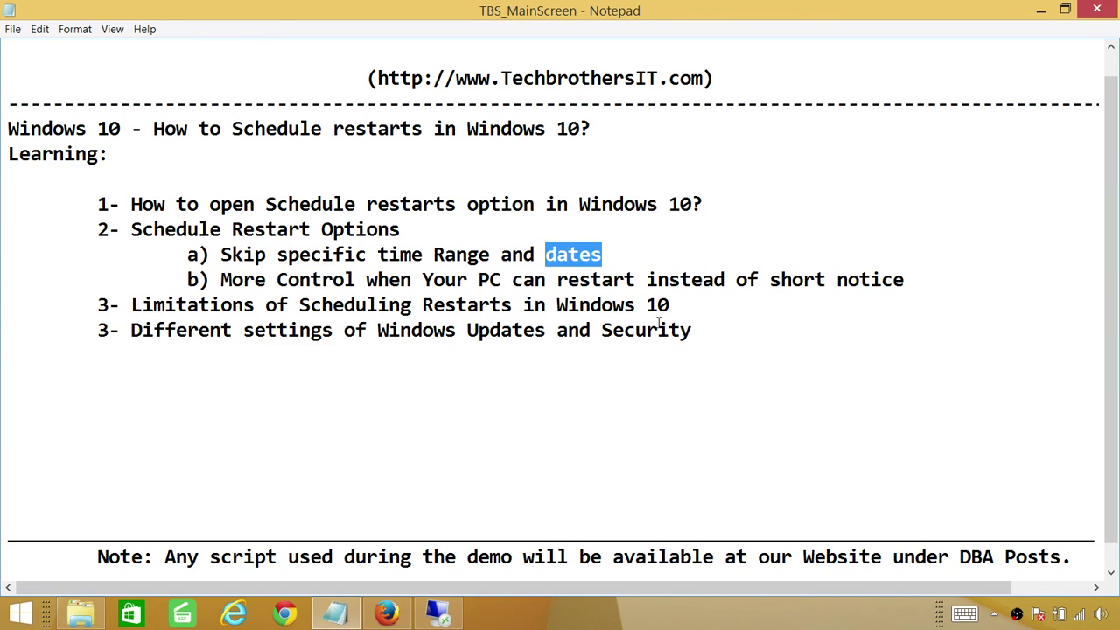
{"action": "left_click", "coordinate": [748, 331]}
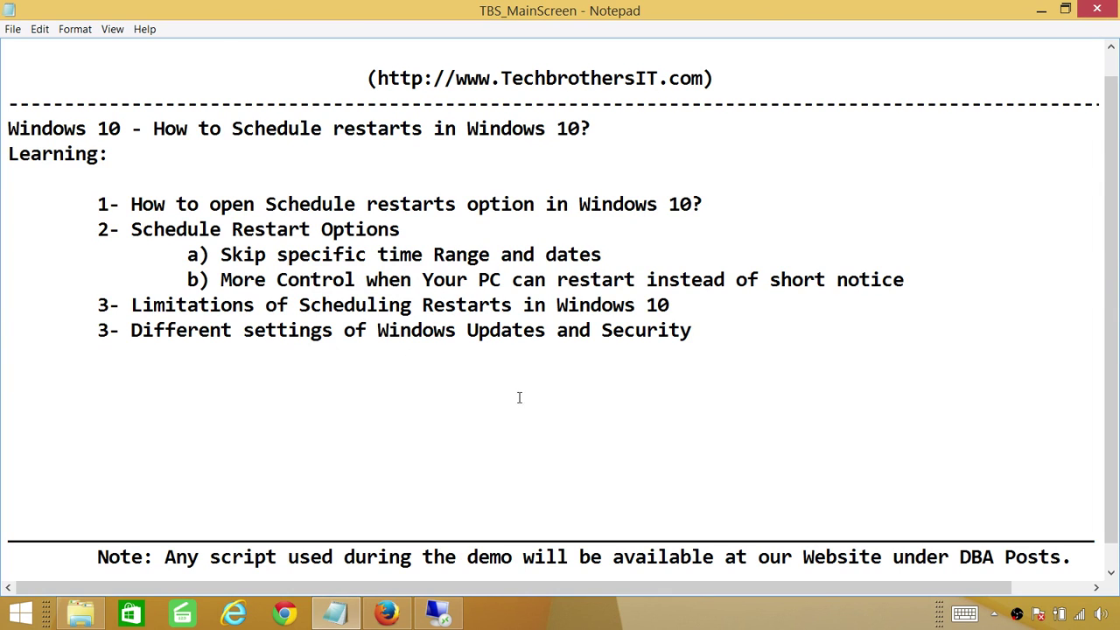
{"action": "left_click", "coordinate": [598, 628]}
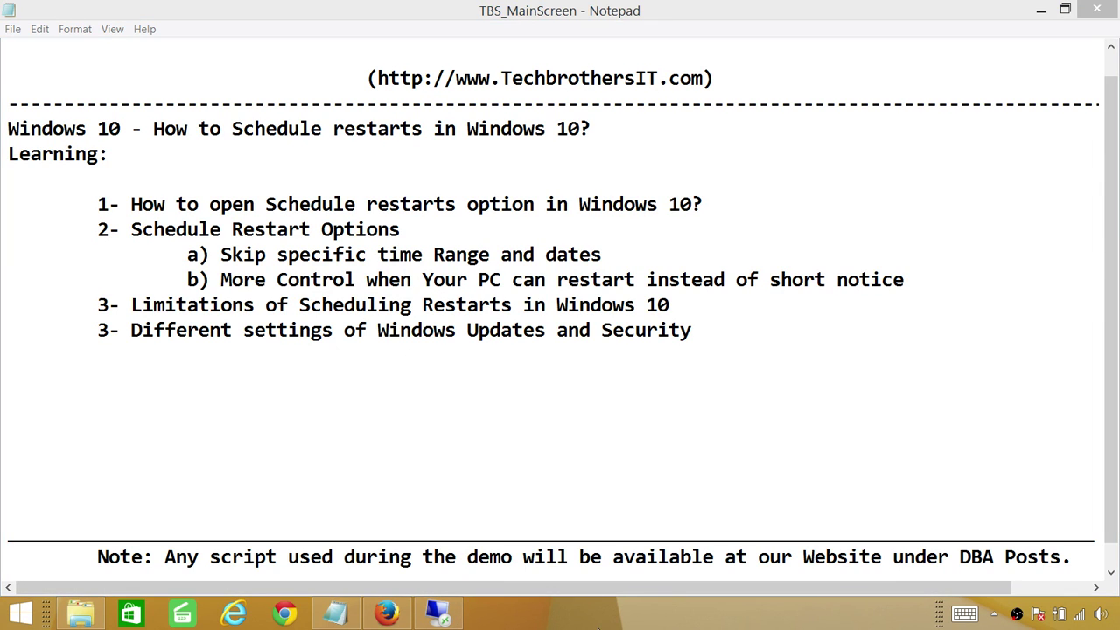